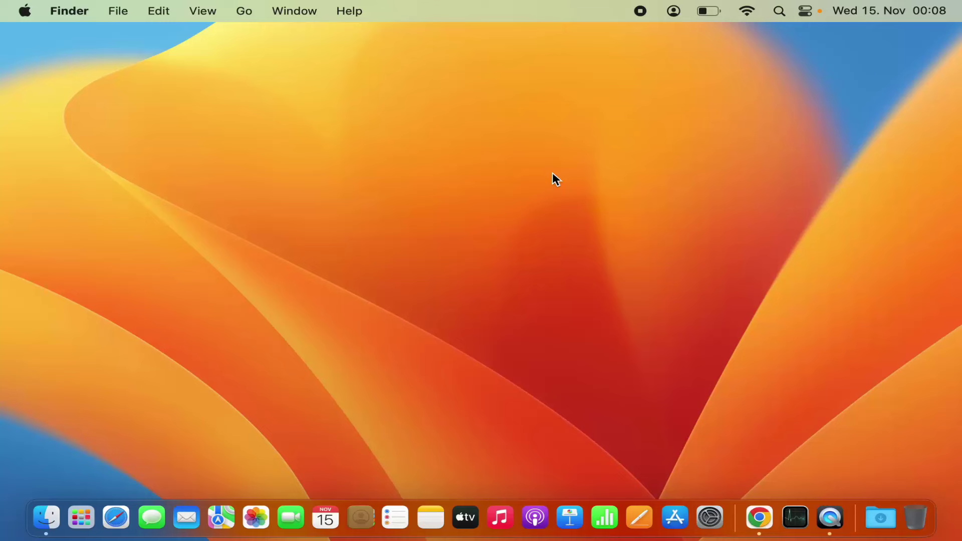
Launch System Settings from the Dock, close it, reopen it from the Apple menu, and scroll the sidebar down
{"action": "left_click", "coordinate": [714, 518]}
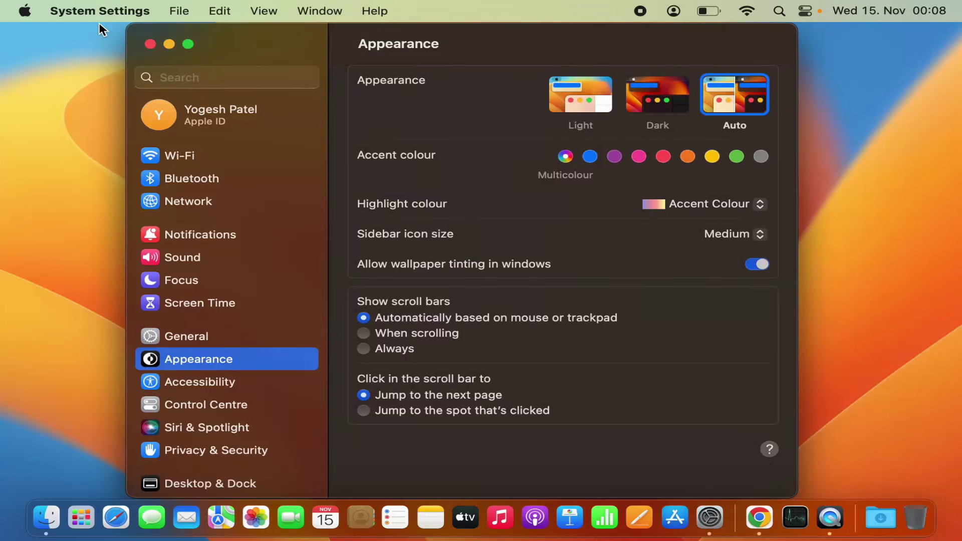
{"action": "left_click", "coordinate": [149, 44]}
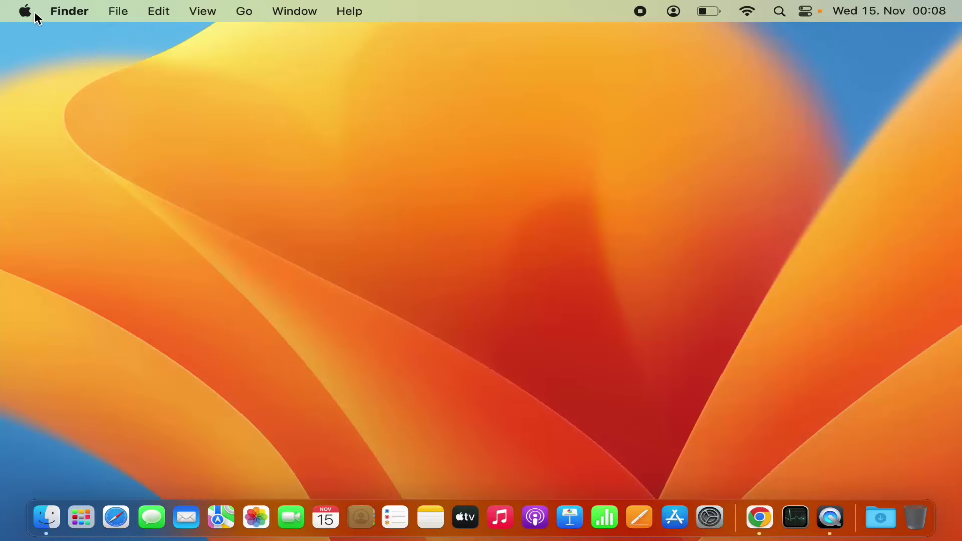
{"action": "left_click", "coordinate": [34, 11]}
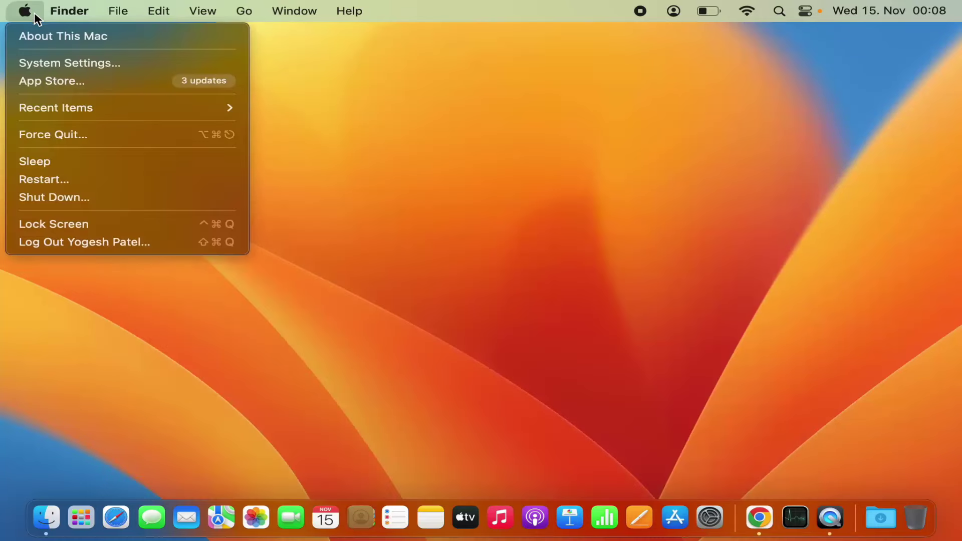
{"action": "left_click", "coordinate": [52, 62]}
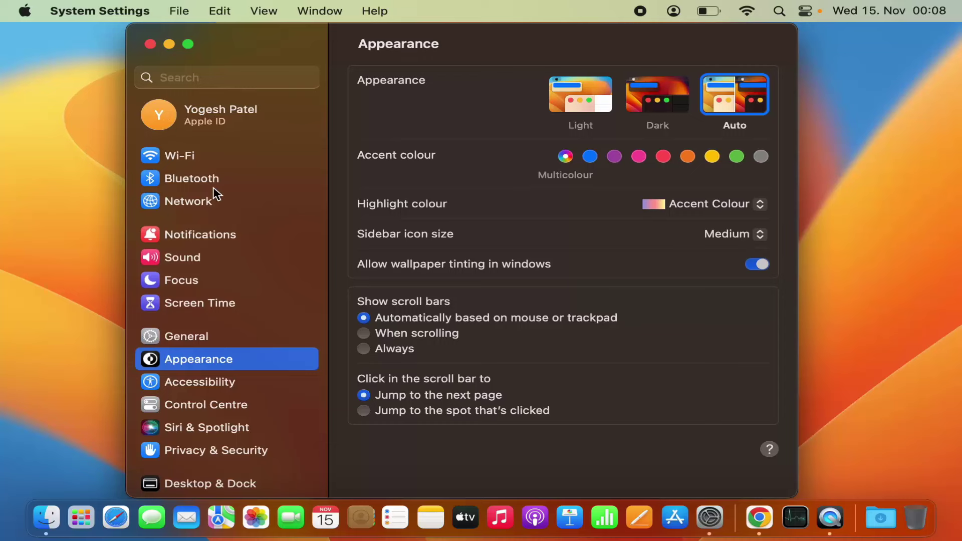
{"action": "scroll", "coordinate": [191, 213], "scroll_direction": "down", "scroll_amount": 8}
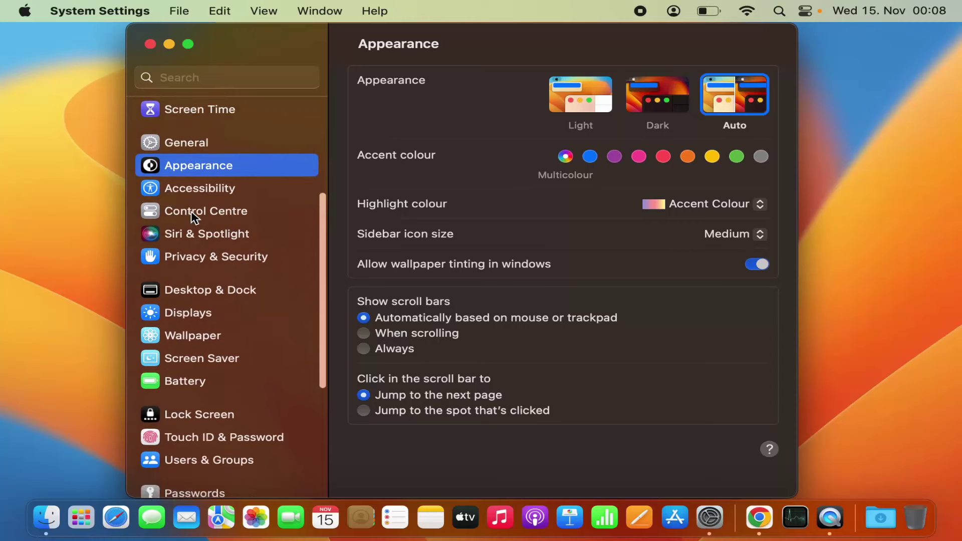
{"action": "scroll", "coordinate": [192, 214], "scroll_direction": "down", "scroll_amount": 3}
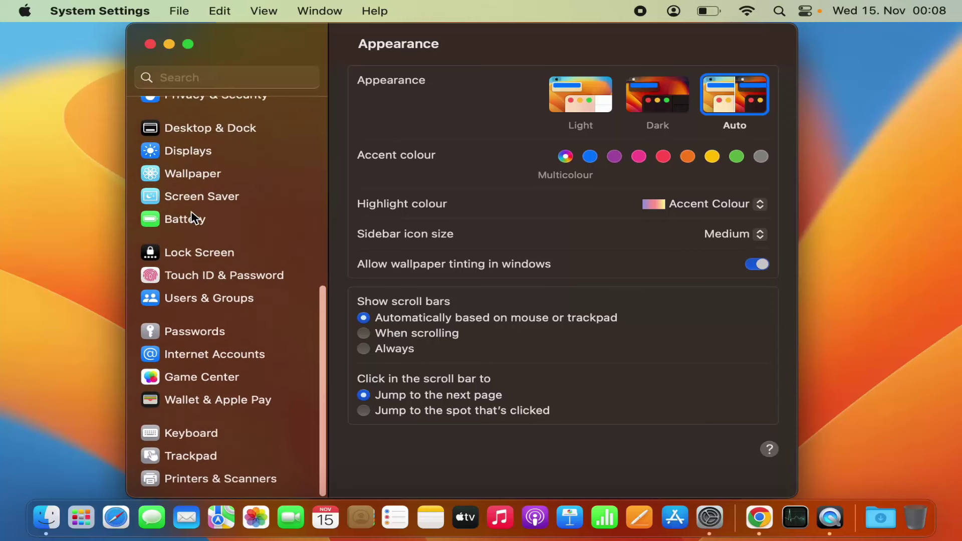
In Users & Groups, replace the Y monogram account picture with the pig Memoji and save
{"action": "left_click", "coordinate": [186, 298]}
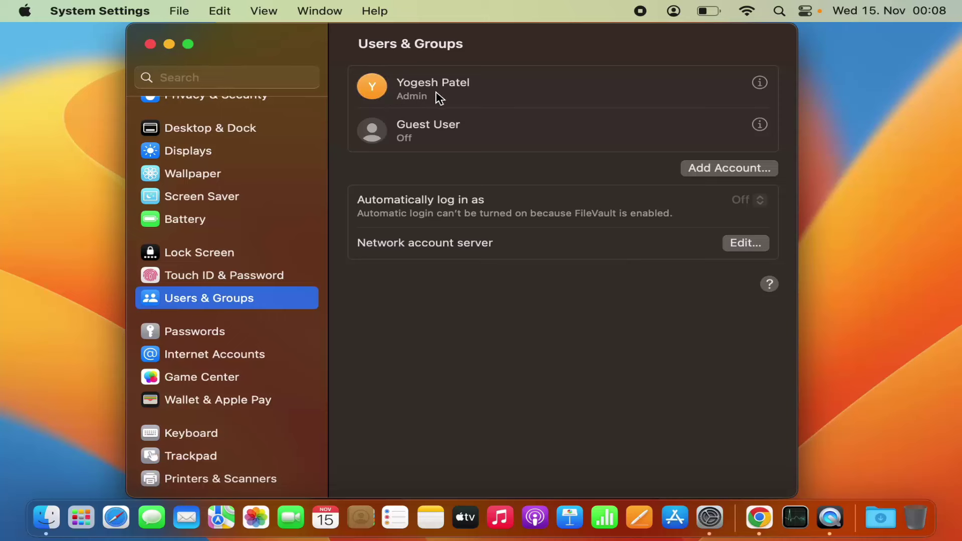
{"action": "left_click", "coordinate": [376, 92]}
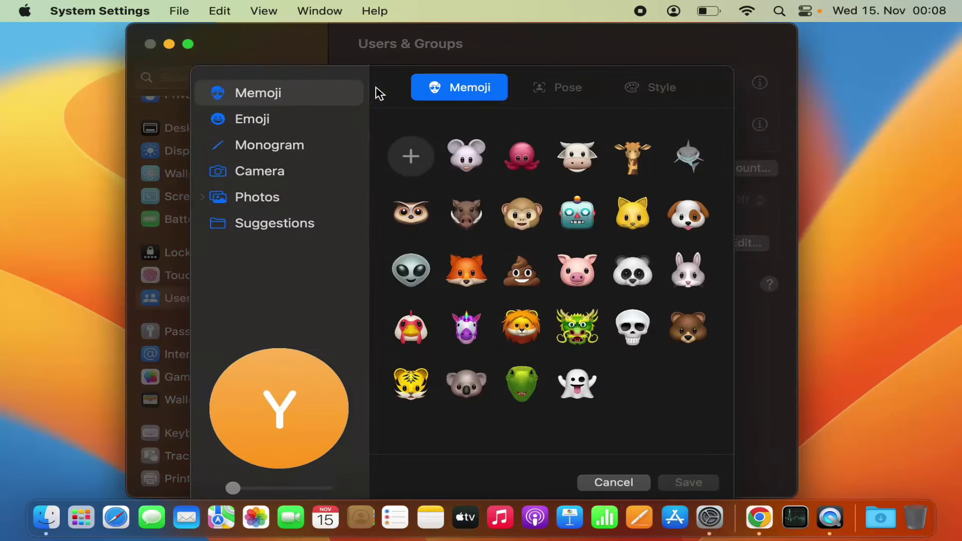
{"action": "left_click", "coordinate": [606, 482]}
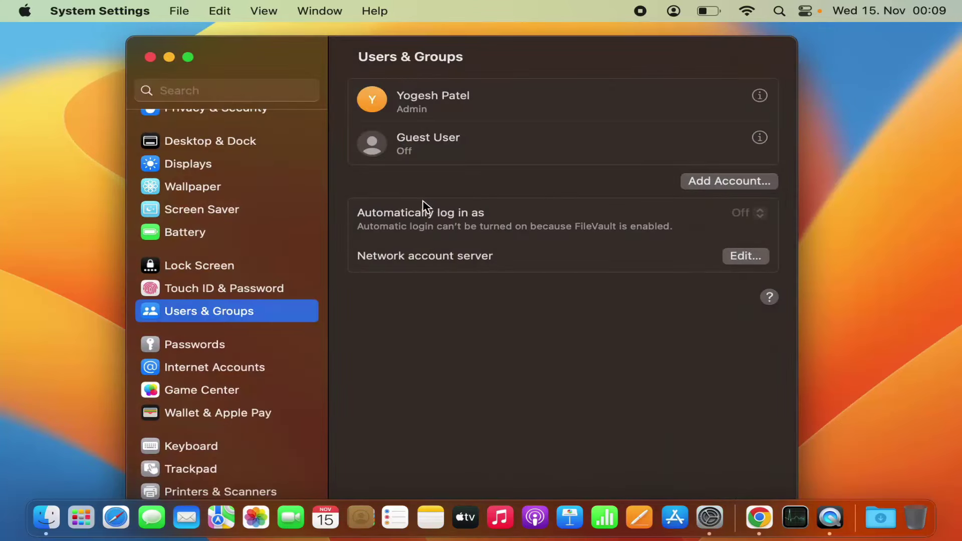
{"action": "left_click", "coordinate": [374, 101]}
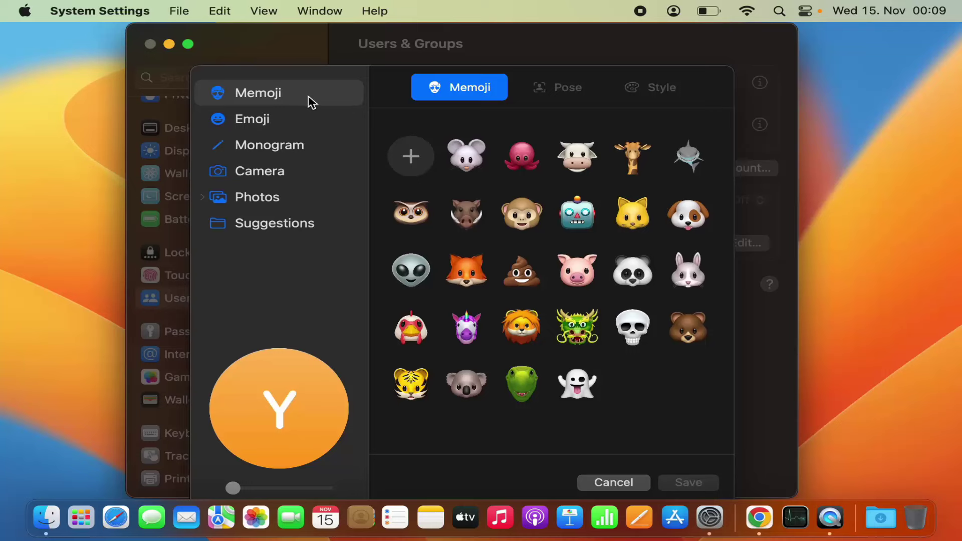
{"action": "left_click", "coordinate": [580, 273]}
{"action": "left_click", "coordinate": [679, 481]}
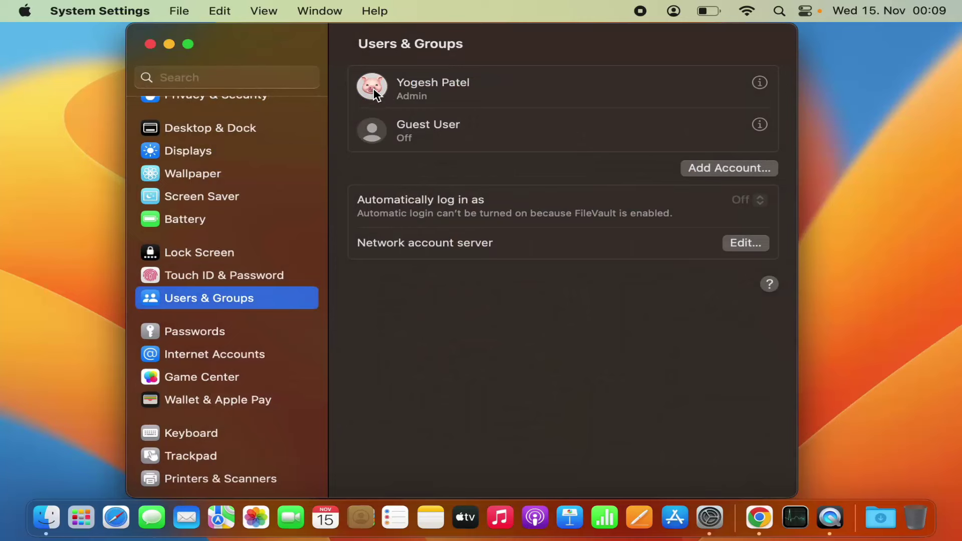
Change the account picture to the soccer ball from the Emoji category and save it
{"action": "left_click", "coordinate": [373, 88]}
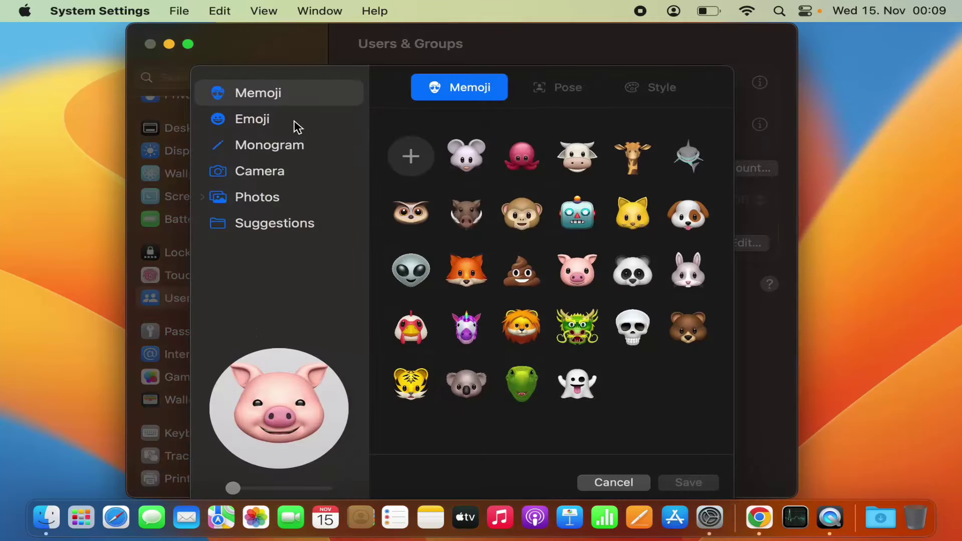
{"action": "left_click", "coordinate": [270, 126]}
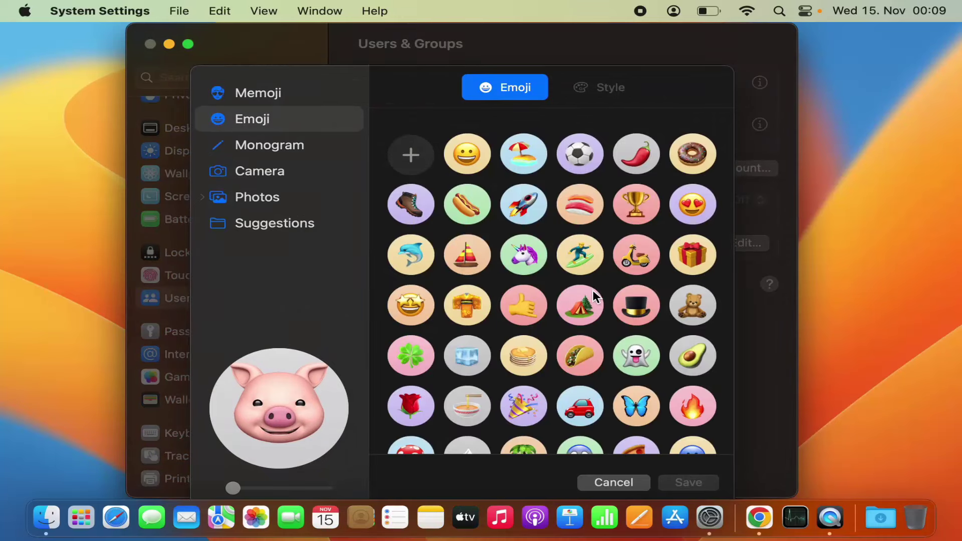
{"action": "left_click", "coordinate": [583, 166]}
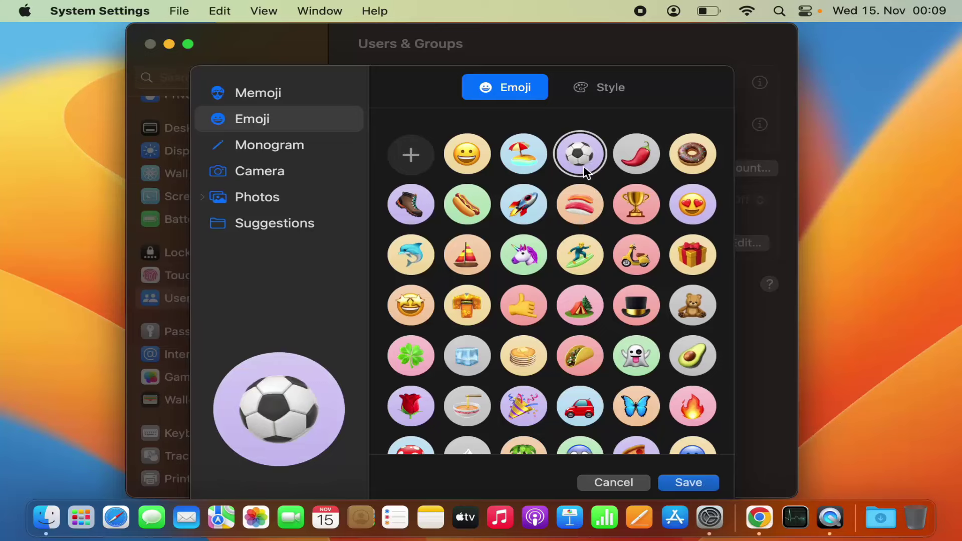
{"action": "left_click", "coordinate": [689, 483]}
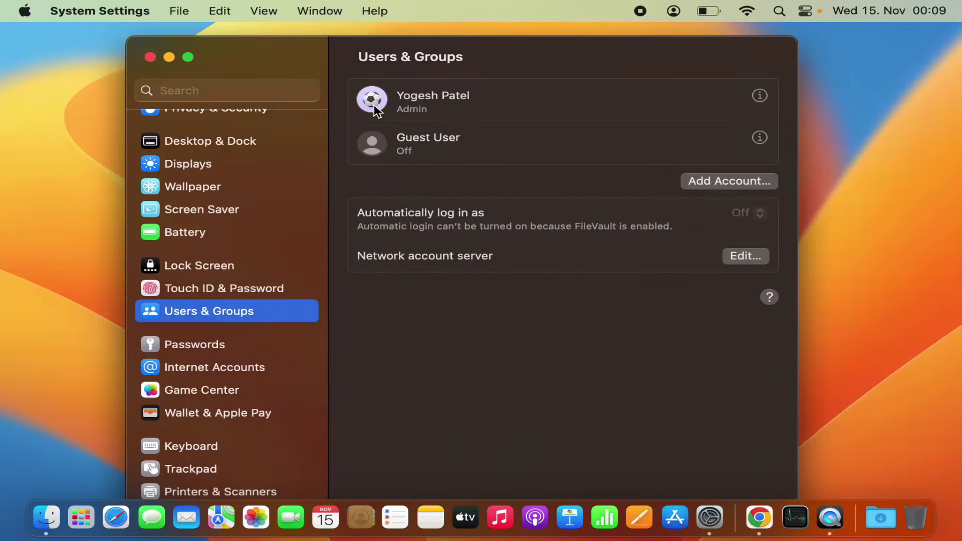
Switch the account picture to the yellow Y circle from the Monogram category and save it
{"action": "left_click", "coordinate": [372, 100]}
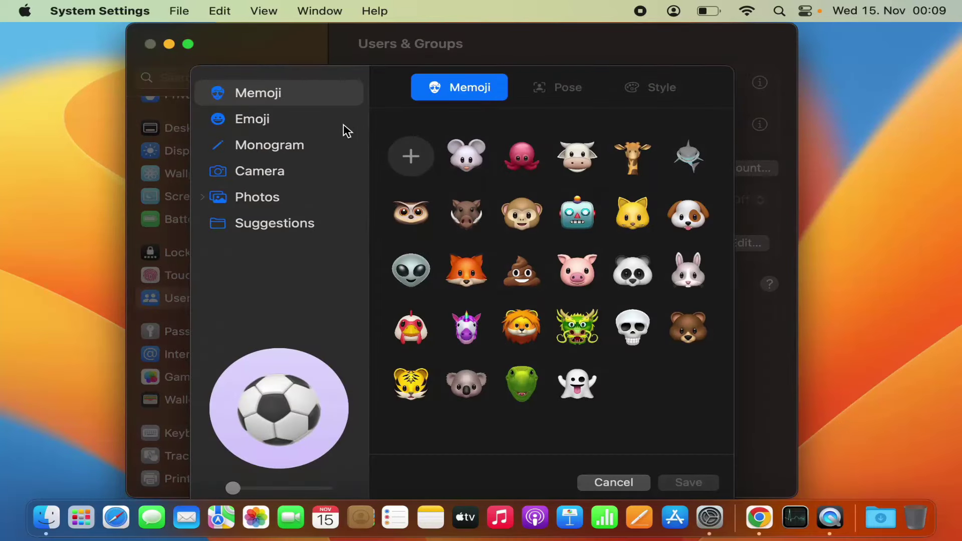
{"action": "left_click", "coordinate": [299, 153]}
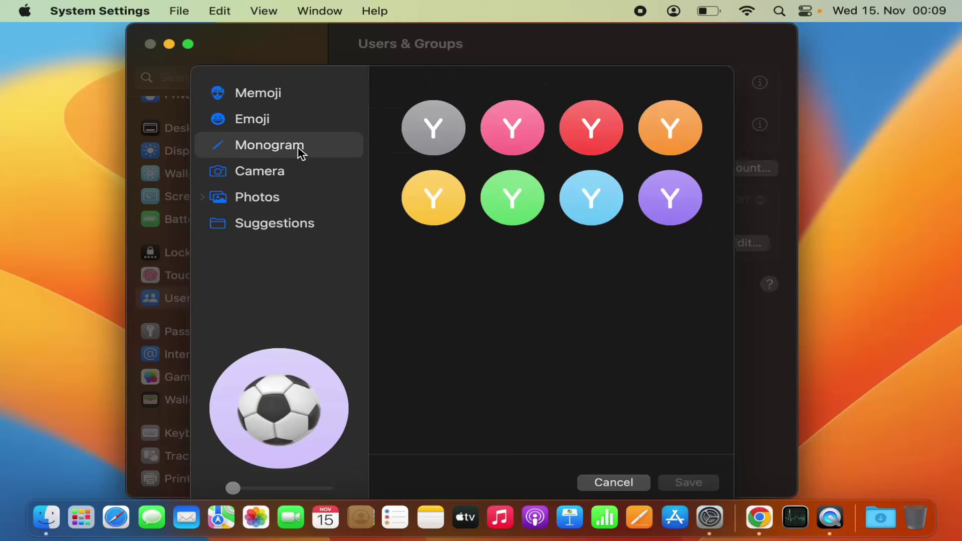
{"action": "left_click", "coordinate": [447, 198]}
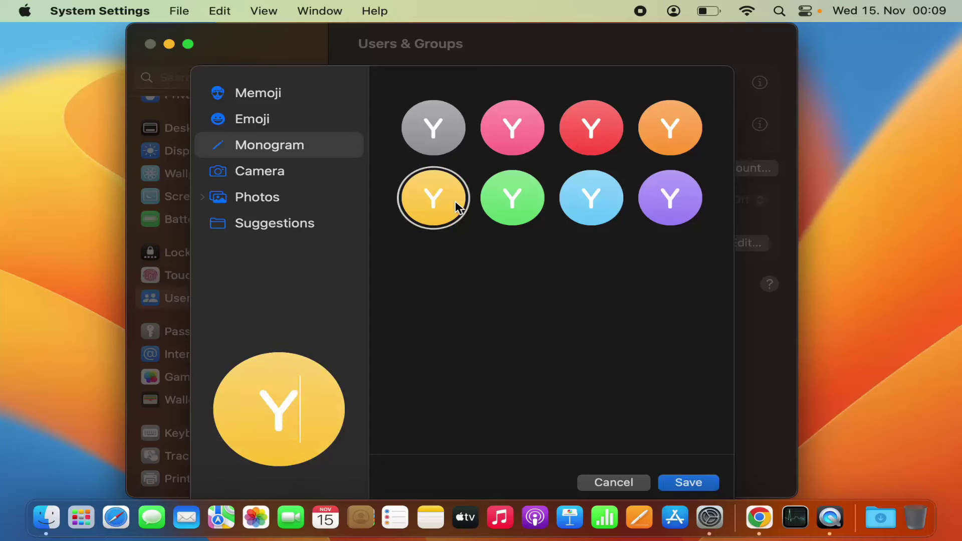
{"action": "left_click", "coordinate": [703, 482]}
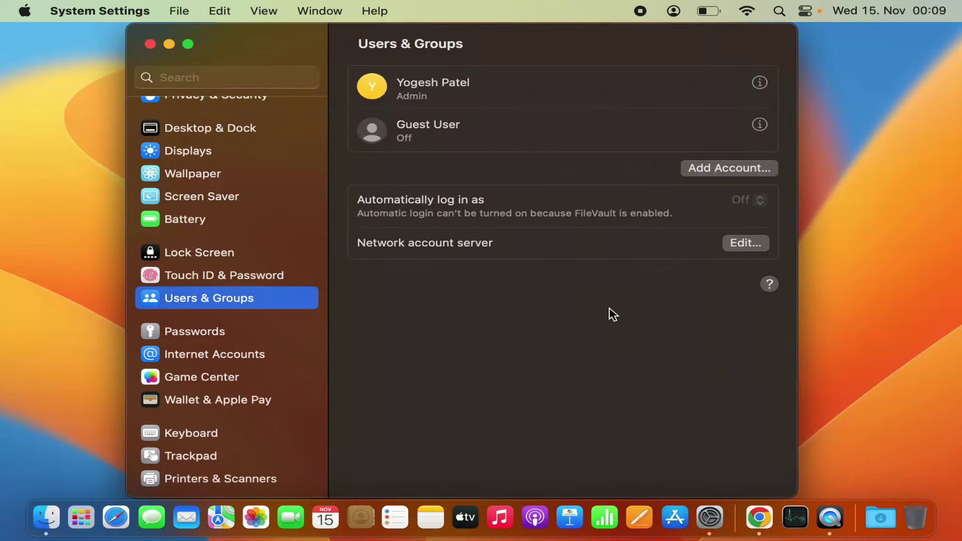
{"action": "left_click", "coordinate": [376, 85]}
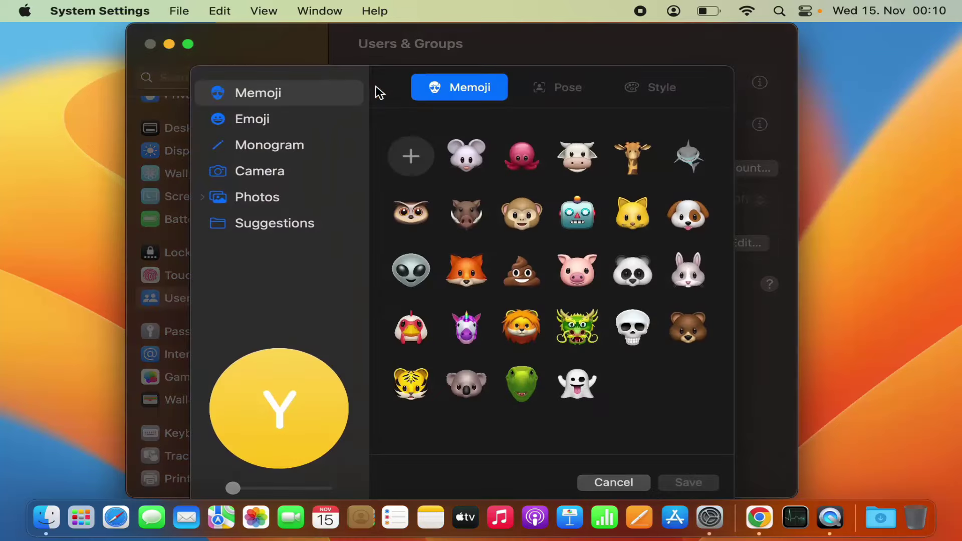
{"action": "left_click", "coordinate": [263, 120]}
{"action": "left_click", "coordinate": [270, 147]}
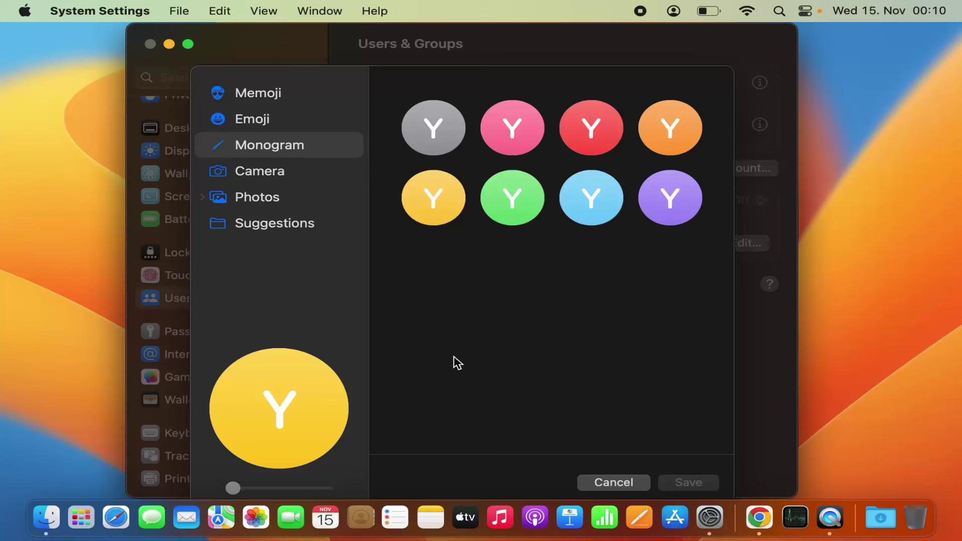
{"action": "left_click", "coordinate": [613, 482]}
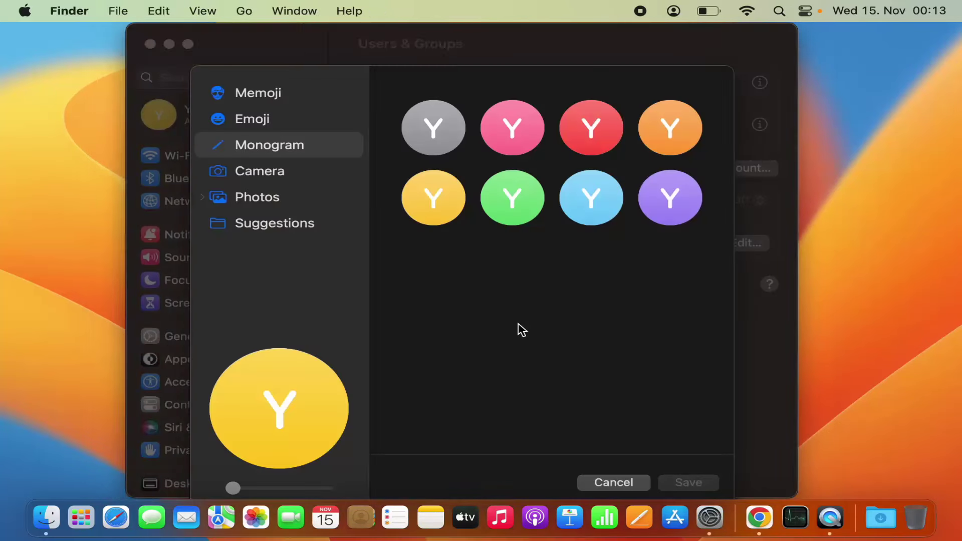
Open the Pictures folder from Finder's Dock menu and shrink its window beside the picture editor
{"action": "left_click", "coordinate": [521, 329]}
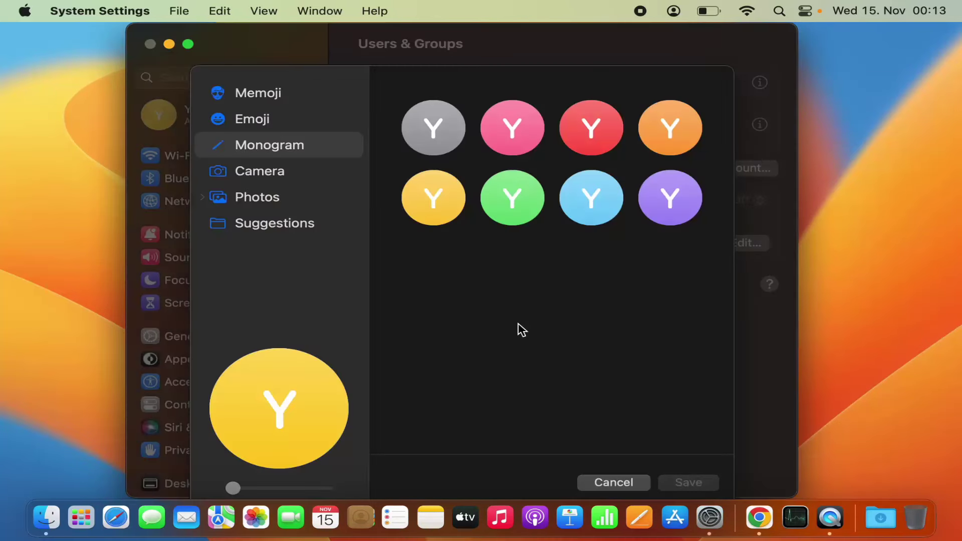
{"action": "right_click", "coordinate": [44, 520]}
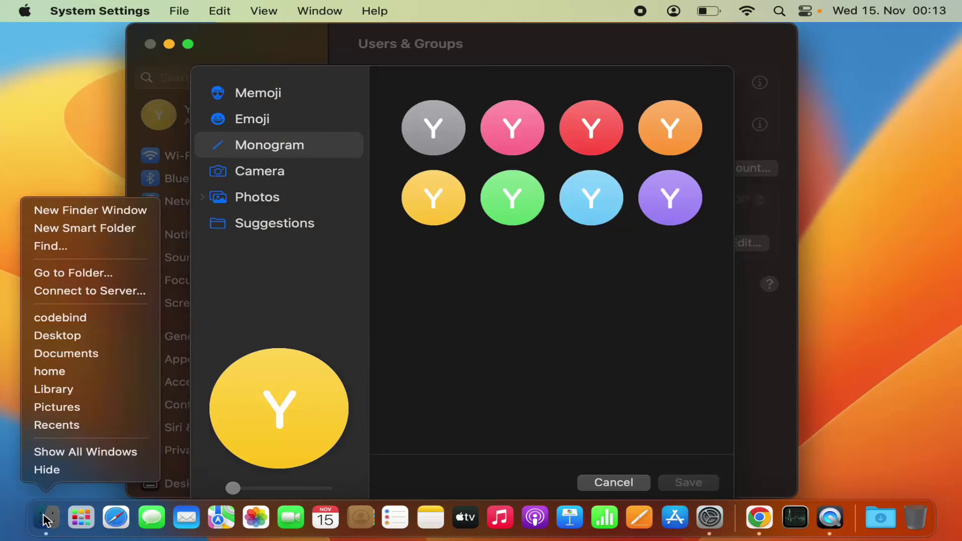
{"action": "left_click", "coordinate": [71, 408]}
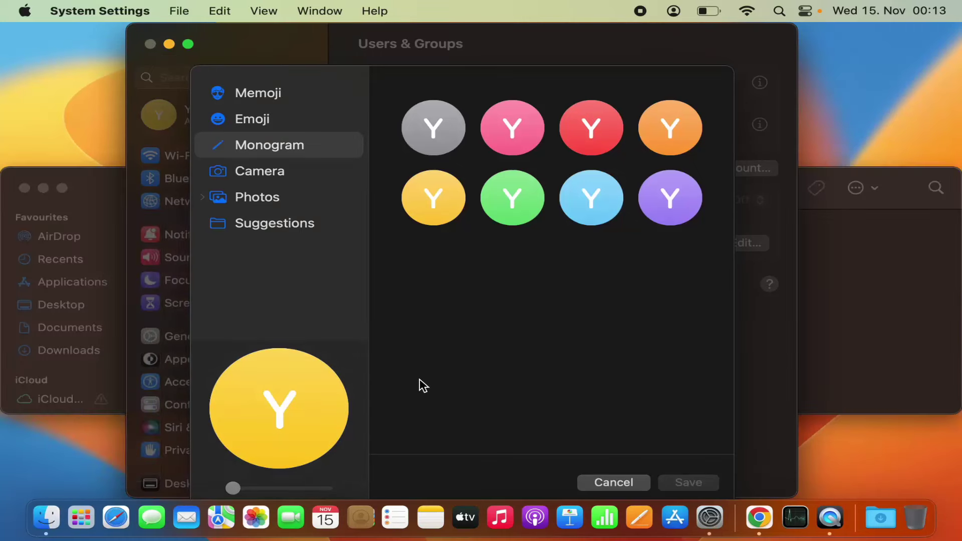
{"action": "left_click", "coordinate": [841, 373]}
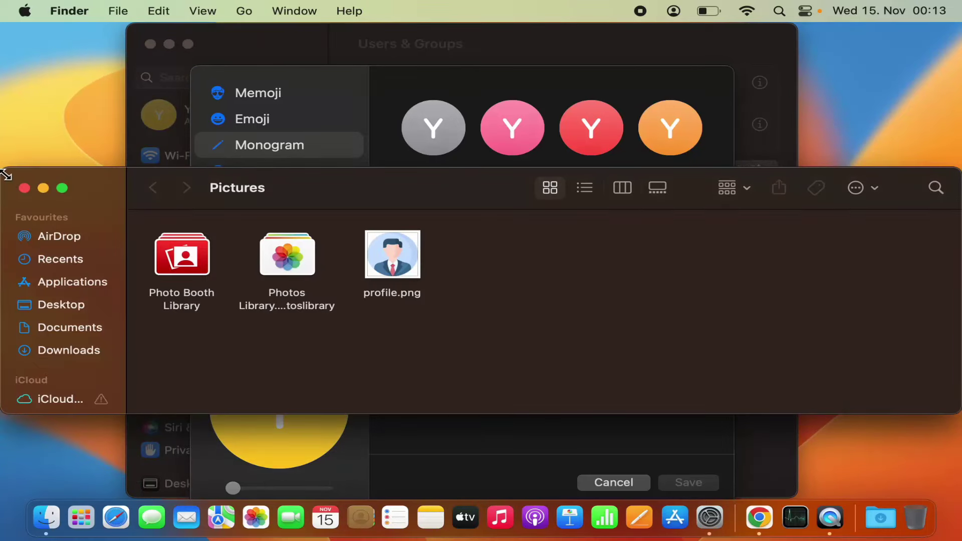
{"action": "left_click_drag", "start_coordinate": [7, 173], "coordinate": [482, 35]}
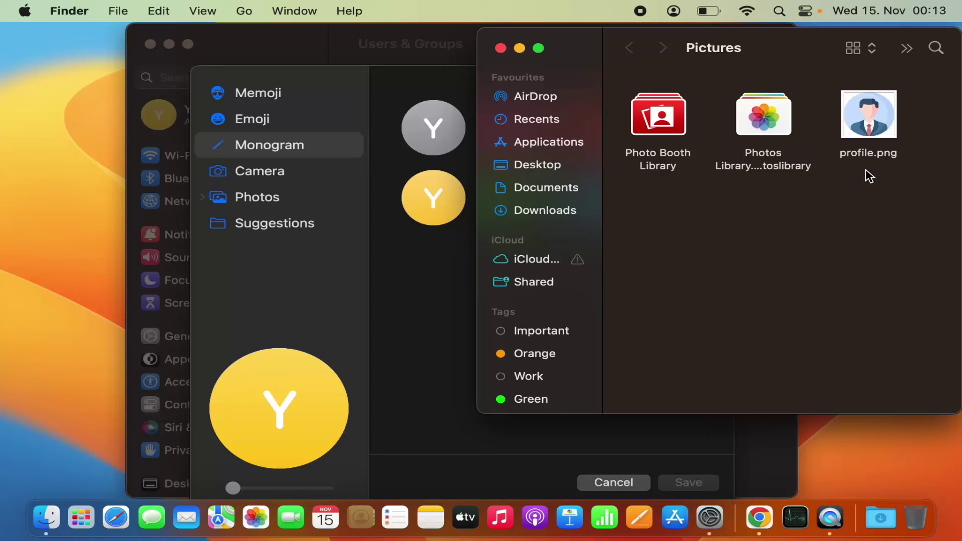
Drag profile.png from Pictures onto the account picture editor's avatar preview
{"action": "left_click_drag", "start_coordinate": [906, 197], "coordinate": [855, 108]}
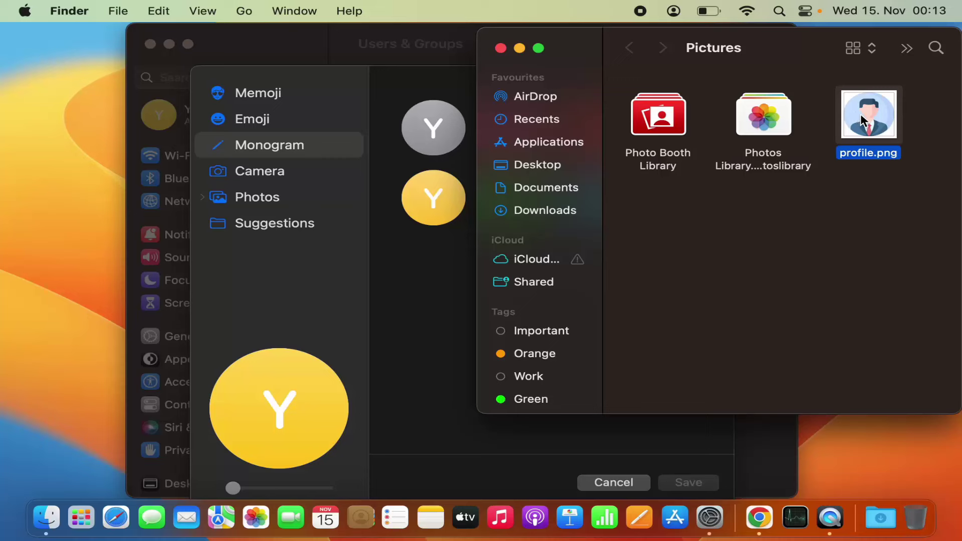
{"action": "left_click_drag", "start_coordinate": [861, 113], "coordinate": [256, 403]}
{"action": "mouse_move", "coordinate": [247, 387]}
{"action": "left_mouse_down"}
{"action": "mouse_move", "coordinate": [267, 387]}
{"action": "mouse_move", "coordinate": [277, 430]}
{"action": "mouse_move", "coordinate": [249, 394]}
{"action": "mouse_move", "coordinate": [271, 392]}
{"action": "mouse_move", "coordinate": [260, 414]}
{"action": "mouse_move", "coordinate": [248, 395]}
{"action": "left_mouse_up"}
{"action": "mouse_move", "coordinate": [248, 395]}
{"action": "left_mouse_down"}
{"action": "mouse_move", "coordinate": [268, 405]}
{"action": "mouse_move", "coordinate": [256, 399]}
{"action": "left_mouse_up"}
{"action": "left_click_drag", "start_coordinate": [256, 399], "coordinate": [257, 400]}
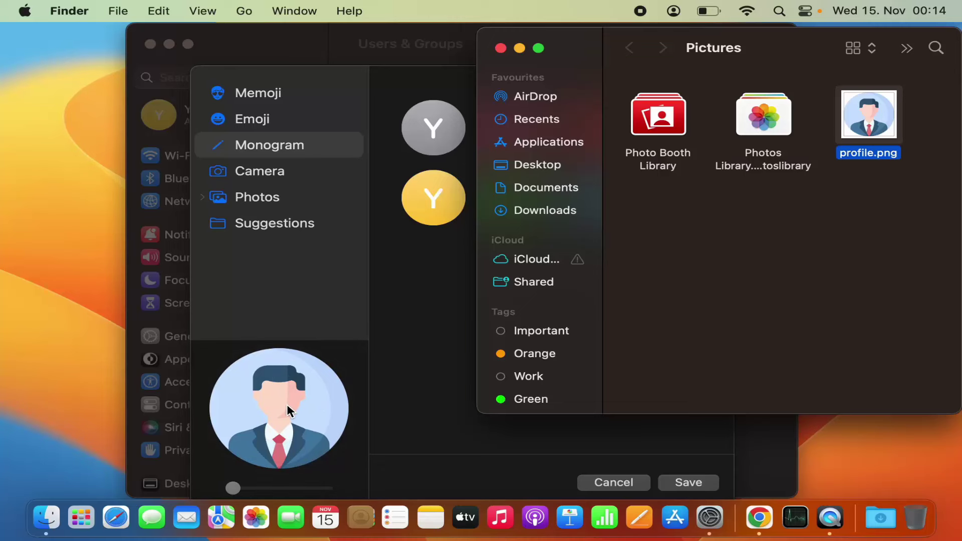
{"action": "left_click", "coordinate": [326, 297]}
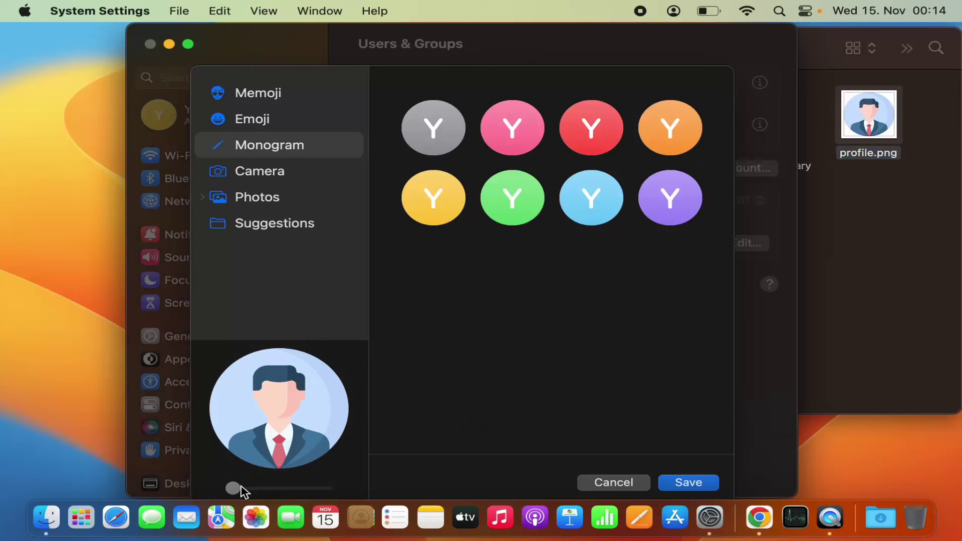
Enlarge the man-in-a-suit image in the crop circle and save it as the account picture
{"action": "mouse_move", "coordinate": [238, 485]}
{"action": "left_mouse_down"}
{"action": "mouse_move", "coordinate": [279, 488]}
{"action": "mouse_move", "coordinate": [229, 489]}
{"action": "left_mouse_up"}
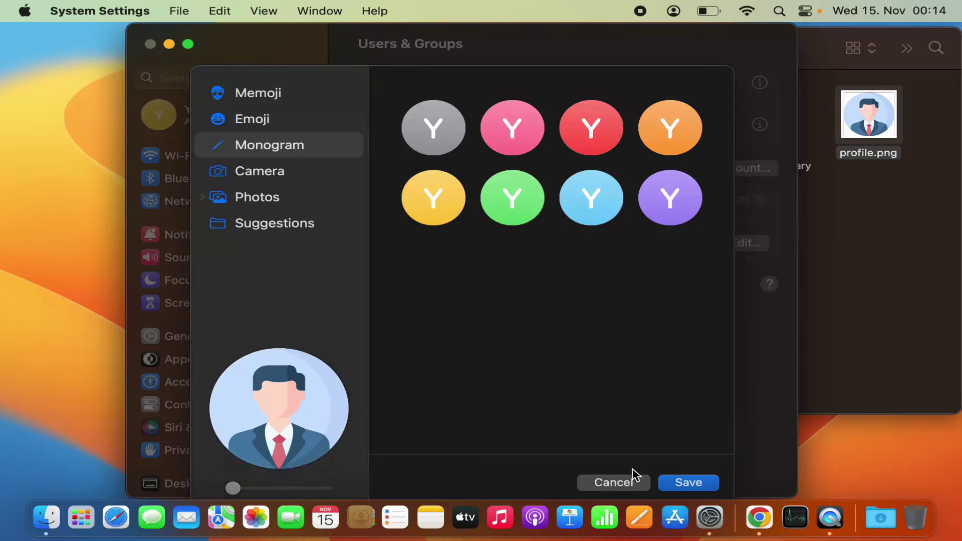
{"action": "left_click", "coordinate": [674, 482]}
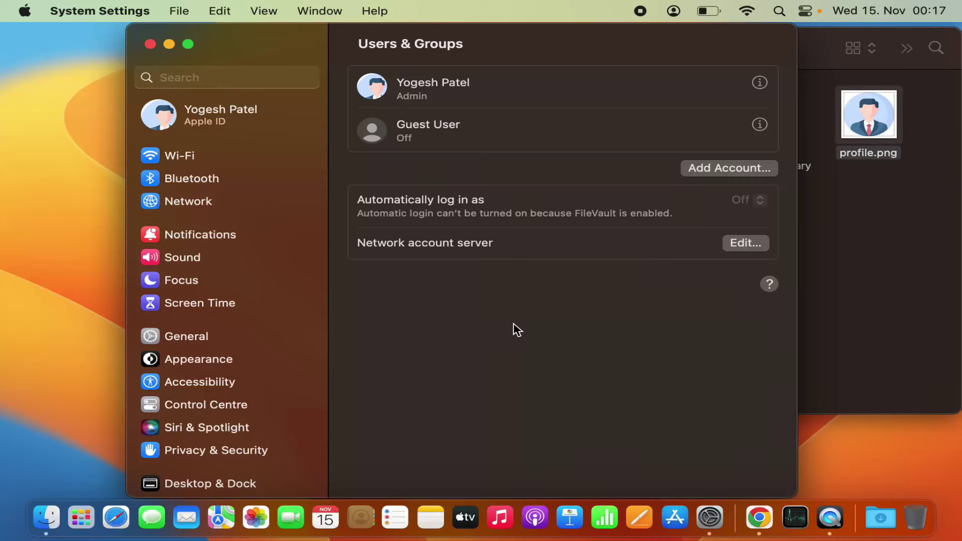
{"action": "left_click", "coordinate": [375, 84]}
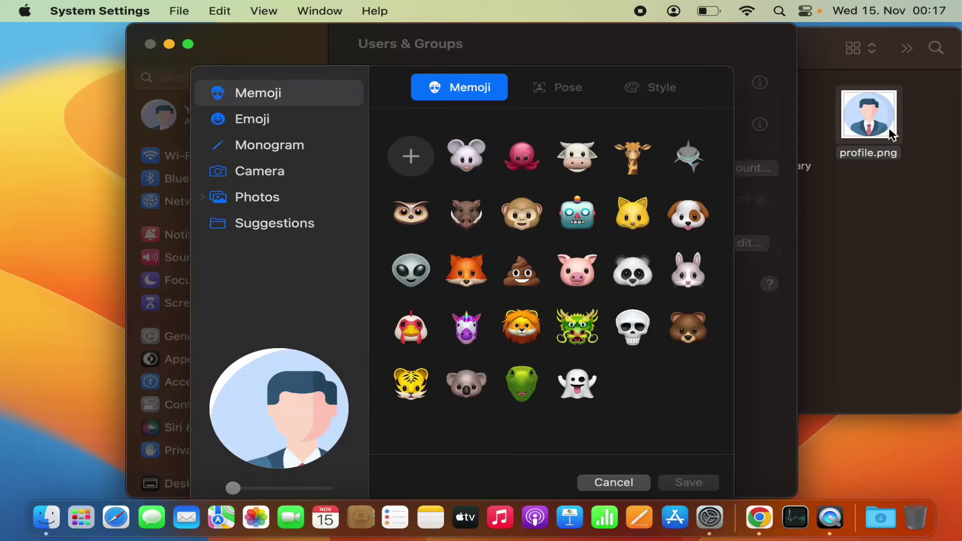
{"action": "left_click", "coordinate": [251, 122]}
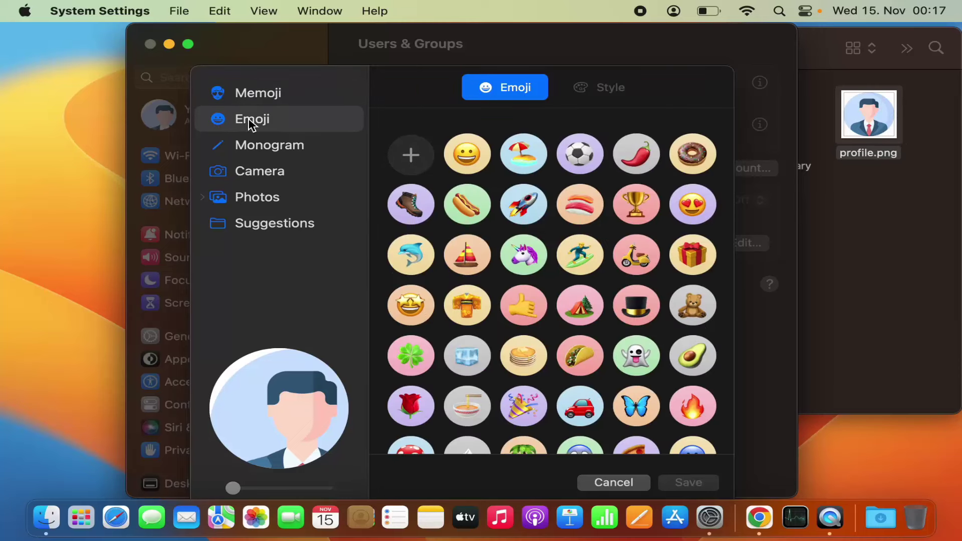
{"action": "left_click", "coordinate": [291, 150]}
{"action": "left_click", "coordinate": [265, 95]}
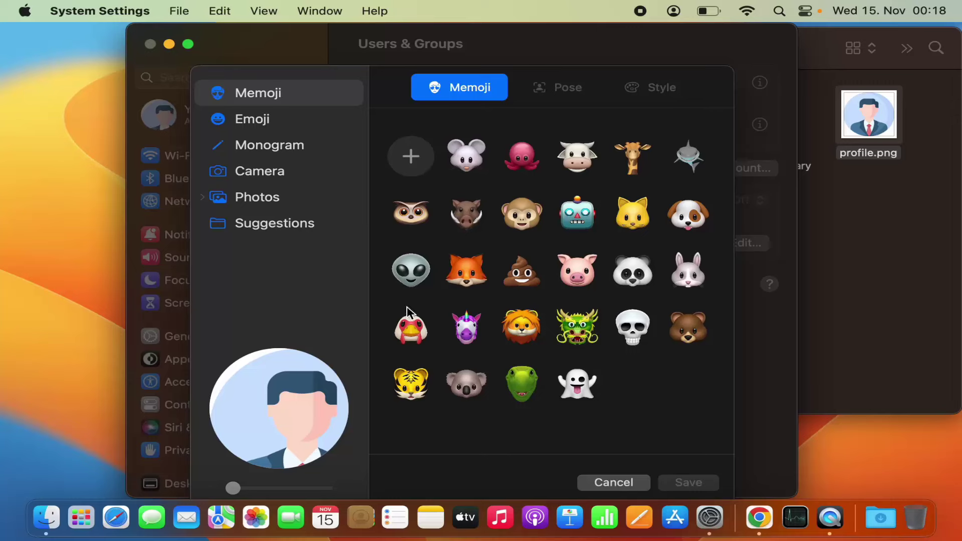
{"action": "left_click", "coordinate": [608, 483]}
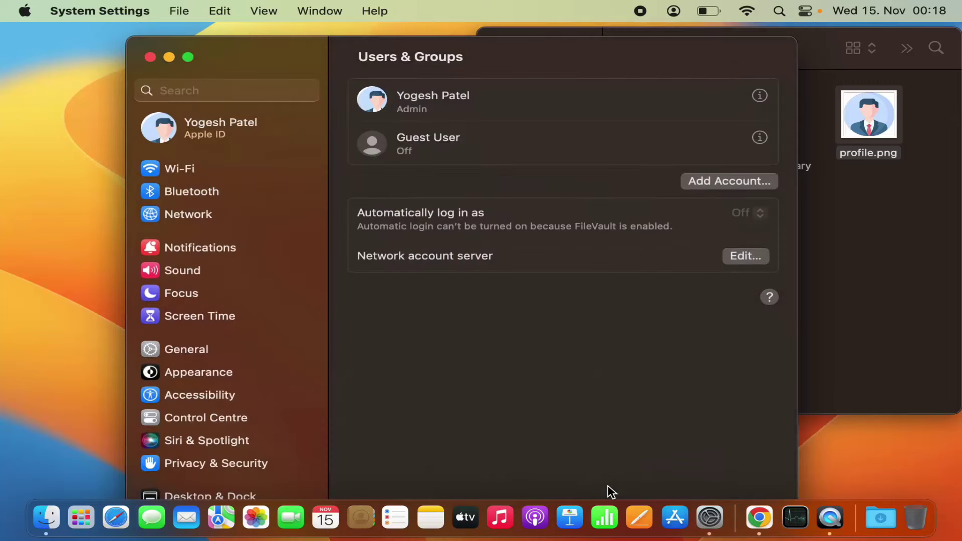